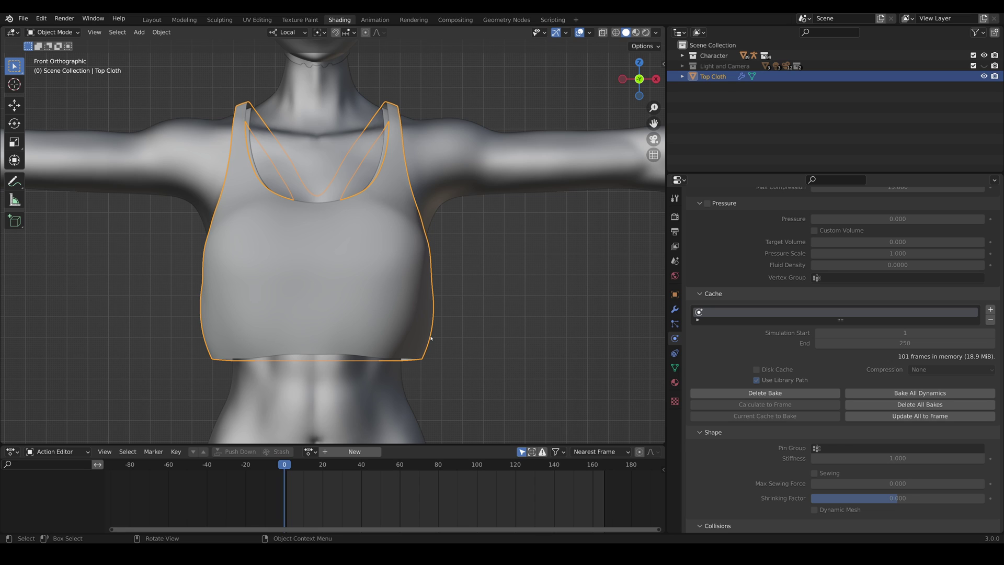
# Step: Put Top Cloth into Edit Mode with the Knife tool, zoomed and tilted onto the chest
pyautogui.keyDown('shift'); pyautogui.moveTo(373, 312); pyautogui.dragTo(394, 314, button='middle'); pyautogui.keyUp('shift')
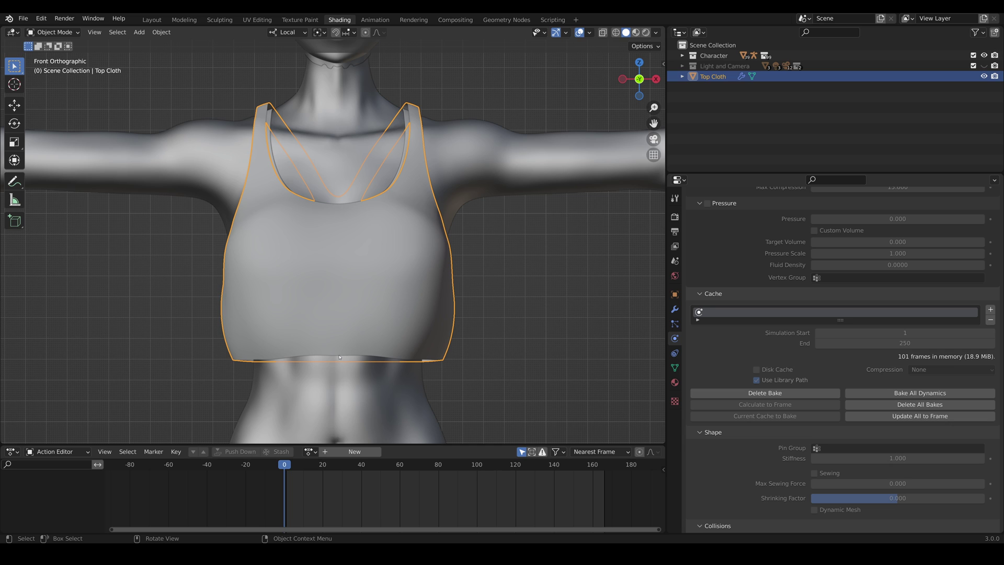
pyautogui.press('Tab')
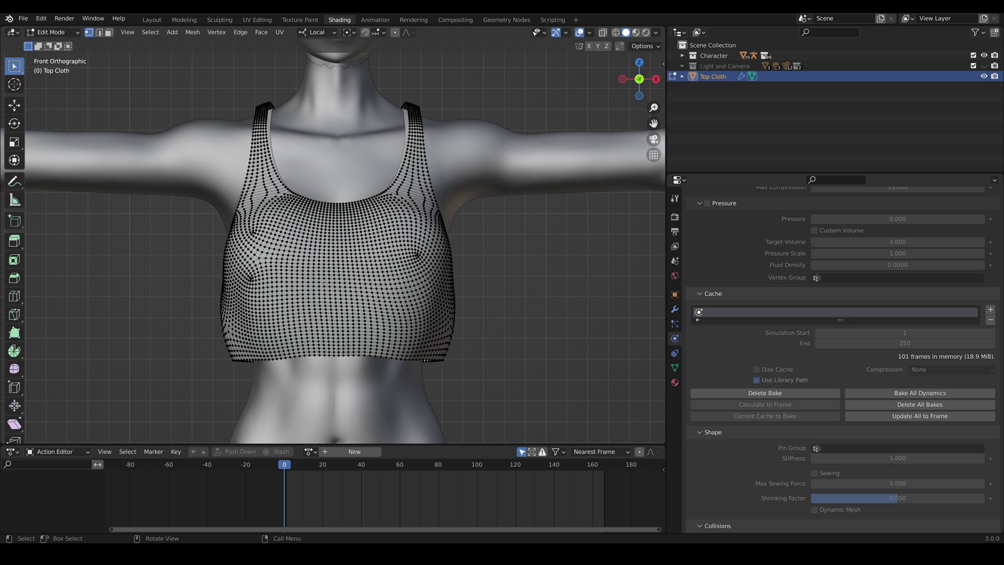
pyautogui.click(15, 313)
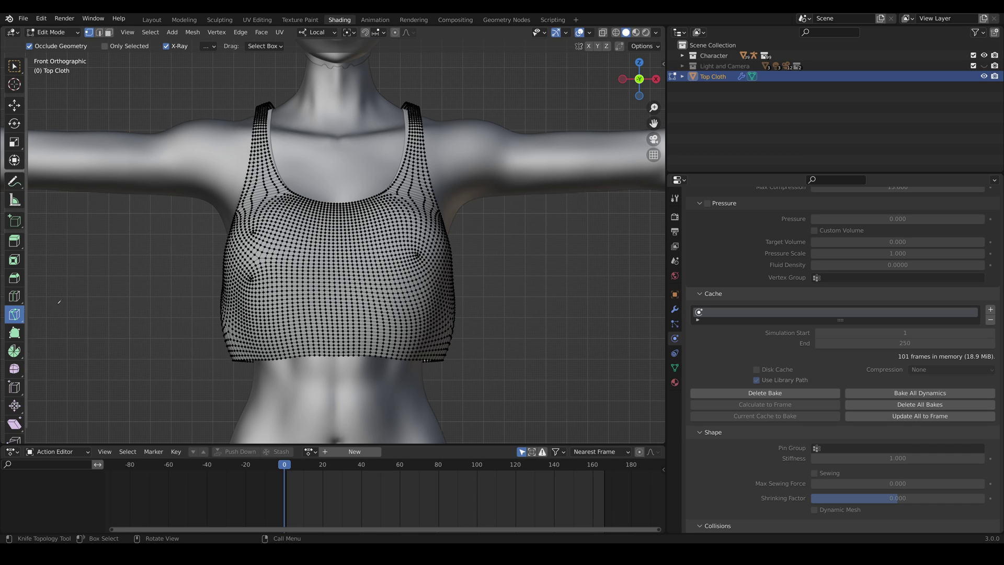
pyautogui.scroll(4, 375, 293)
pyautogui.moveTo(374, 292); pyautogui.dragTo(394, 201, button='middle')
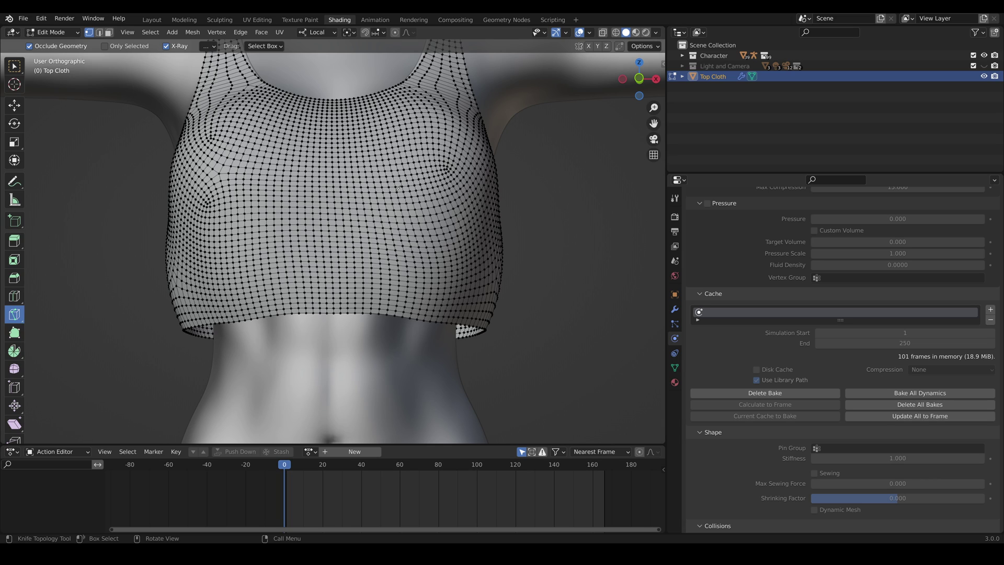
# Step: Knife a five-point diagonal slash across the chest, running down to the left side
pyautogui.click(396, 189)
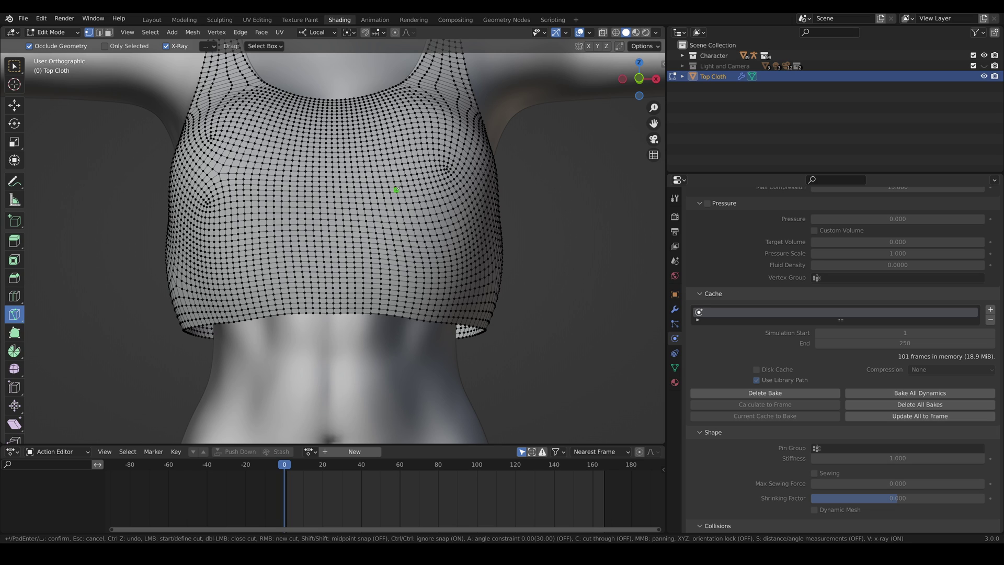
pyautogui.click(348, 200)
pyautogui.click(297, 210)
pyautogui.click(251, 223)
pyautogui.click(226, 238)
pyautogui.press('Return')
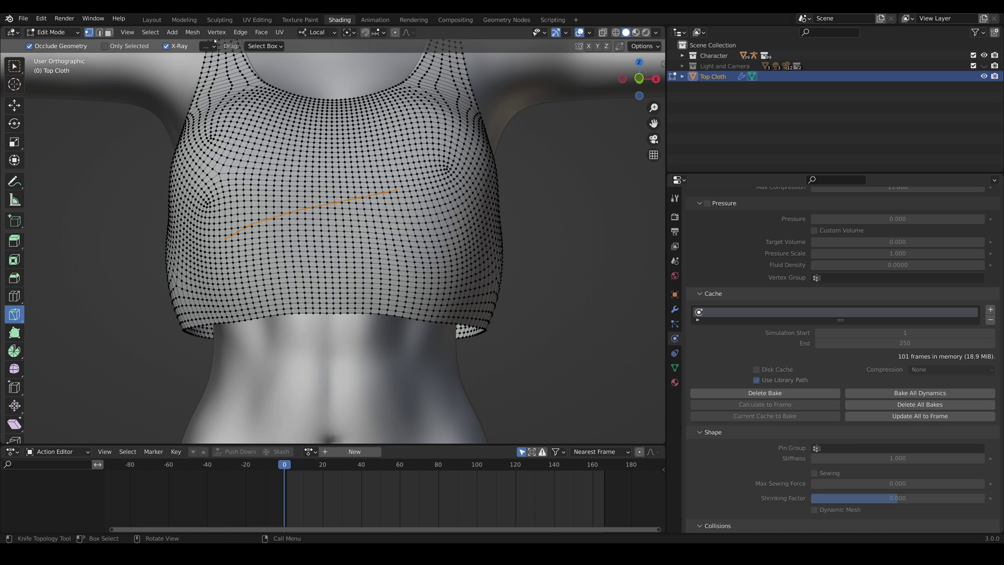
# Step: Split the mesh along the slash with Mesh > Split > Faces by Edges
pyautogui.click(192, 32)
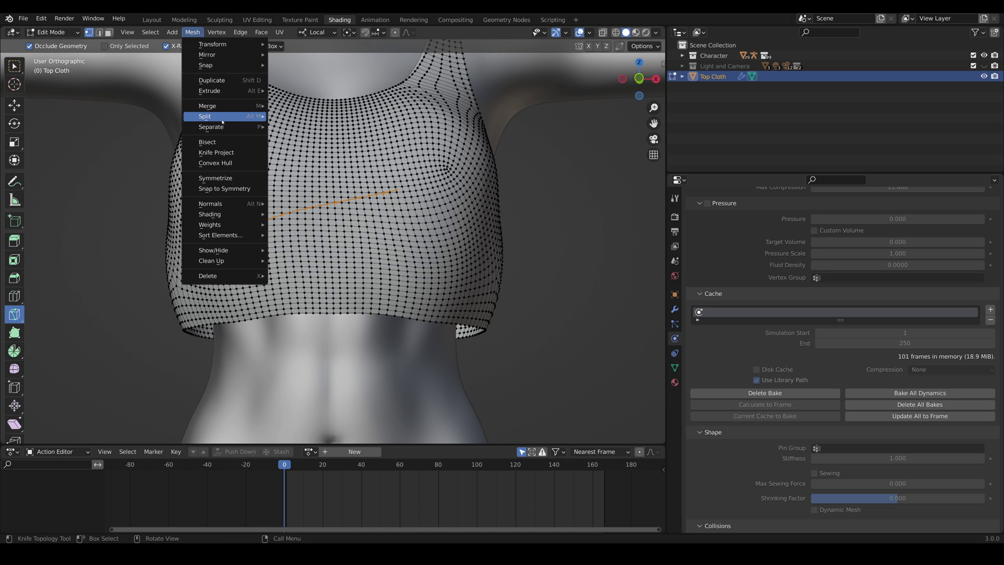
pyautogui.moveTo(223, 116)
pyautogui.click(322, 129)
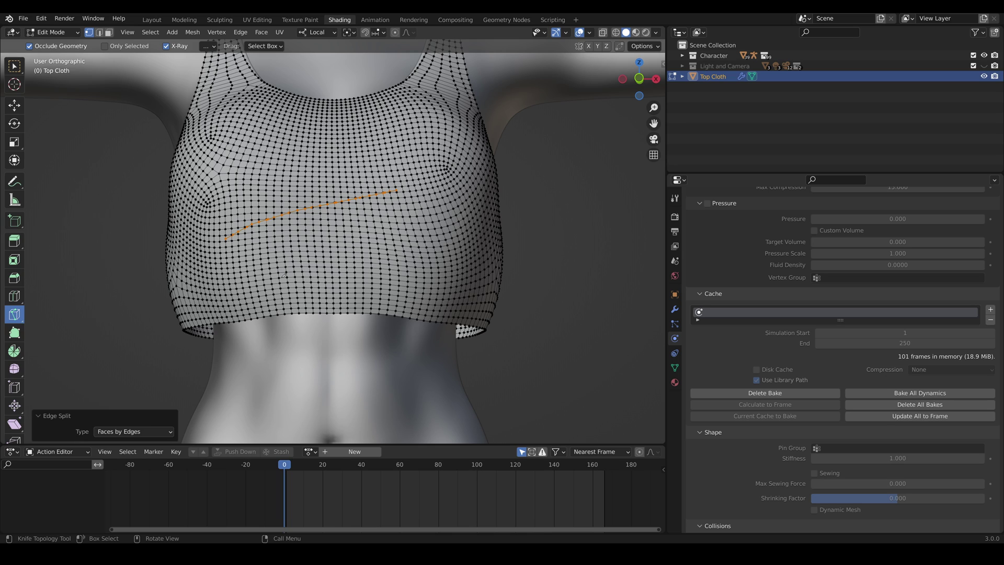
# Step: Deselect all and knife a closed, elongated diagonal loop below the first tear
pyautogui.hotkey('alt', 'a')
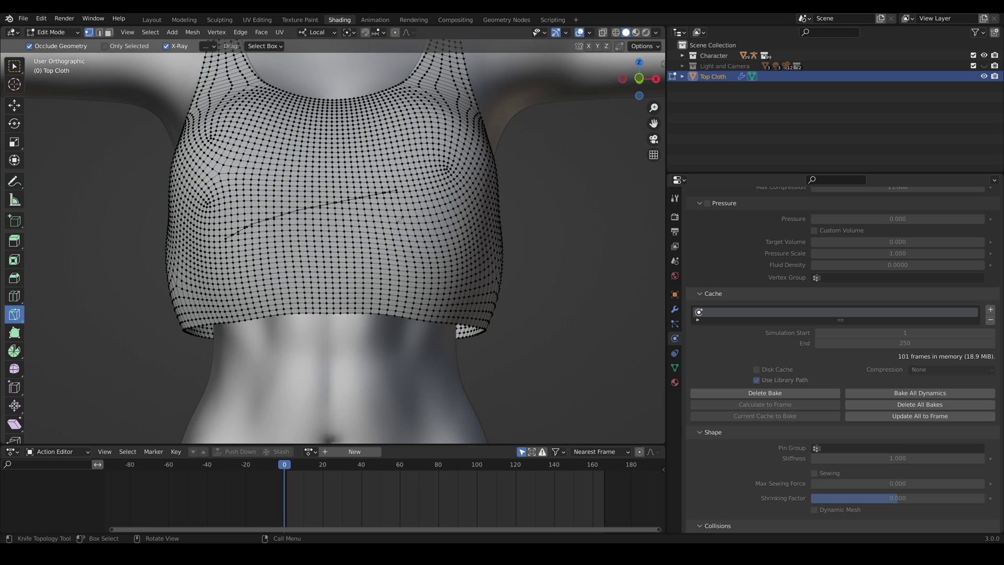
pyautogui.click(415, 206)
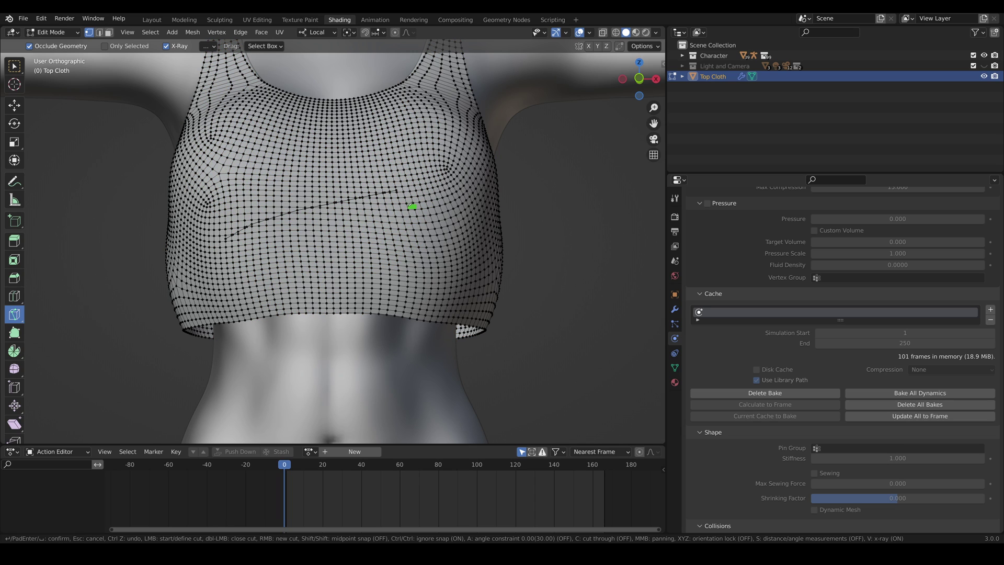
pyautogui.click(372, 207)
pyautogui.click(312, 222)
pyautogui.click(238, 249)
pyautogui.click(221, 266)
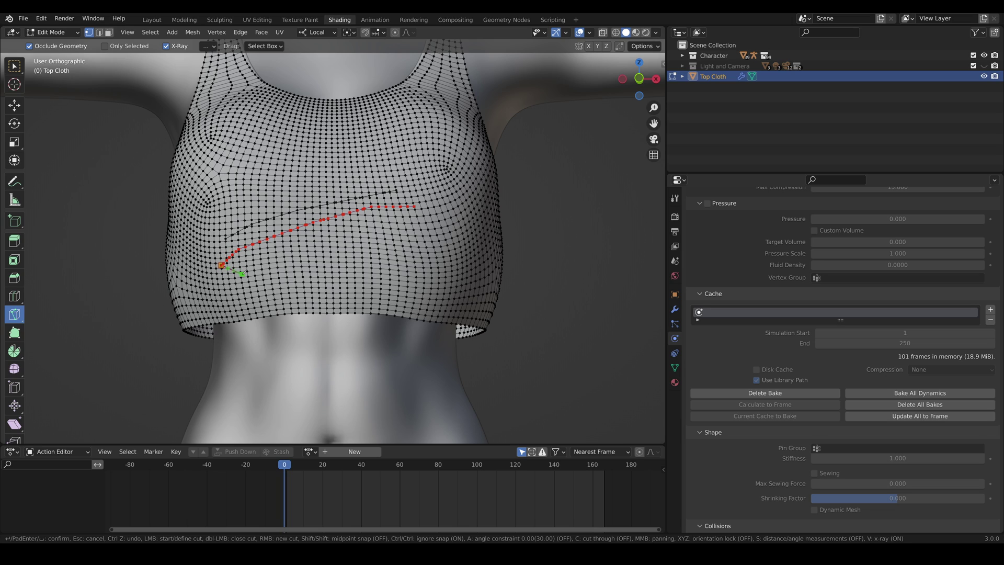
pyautogui.click(247, 273)
pyautogui.click(331, 259)
pyautogui.click(413, 229)
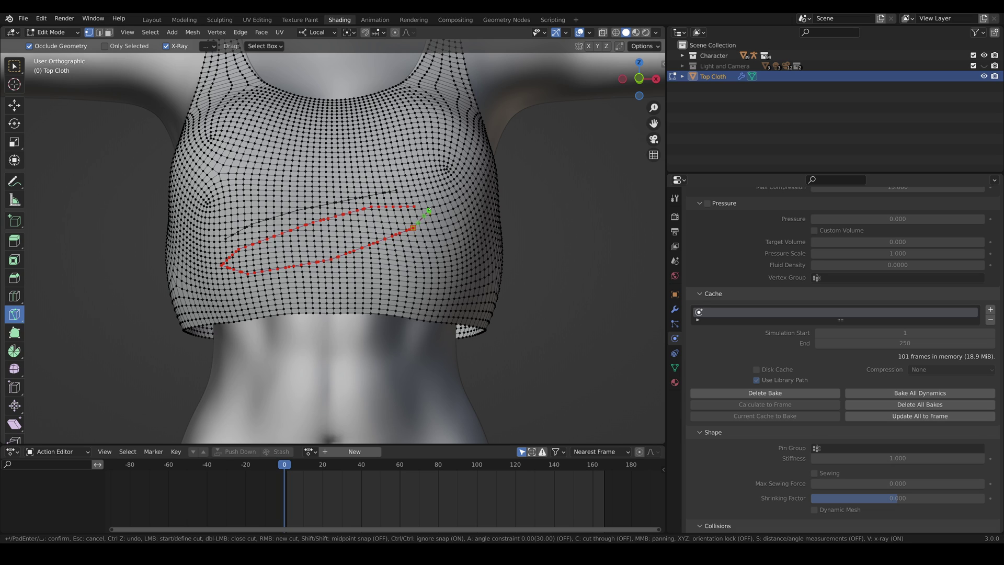
pyautogui.click(427, 204)
pyautogui.press('Return')
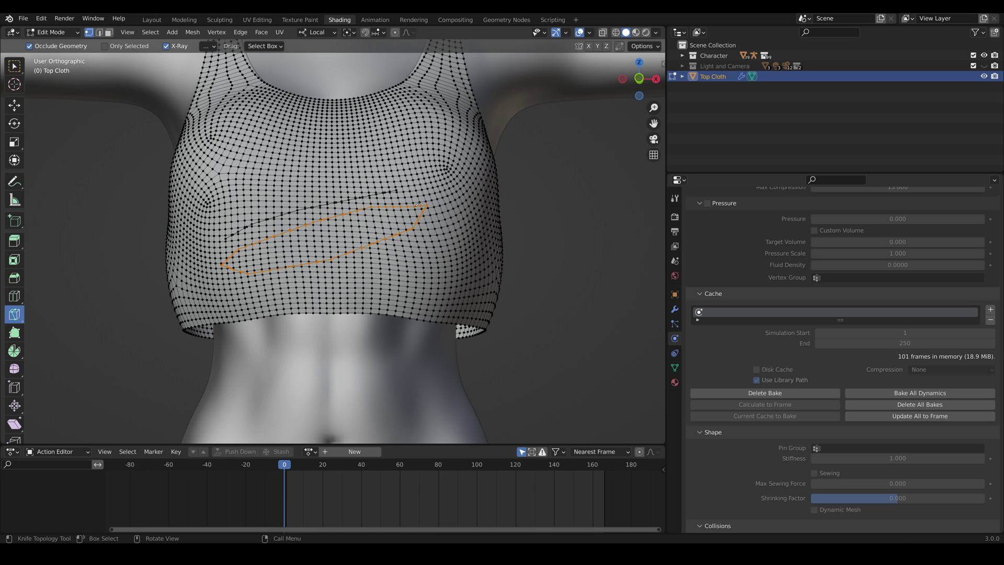
# Step: Split the loop open with Faces by Edges and pan the crop top higher
pyautogui.click(193, 32)
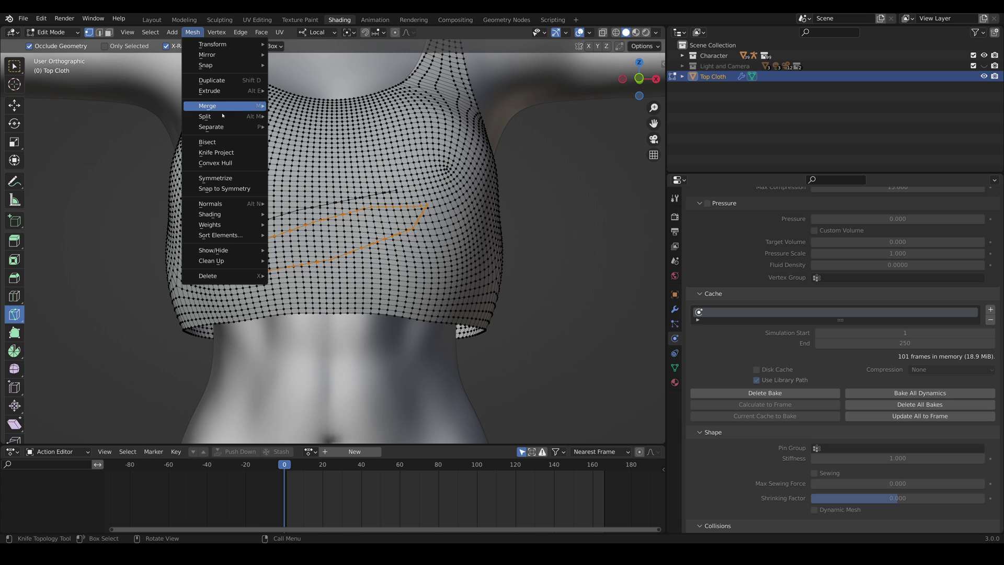
pyautogui.moveTo(223, 117)
pyautogui.click(306, 131)
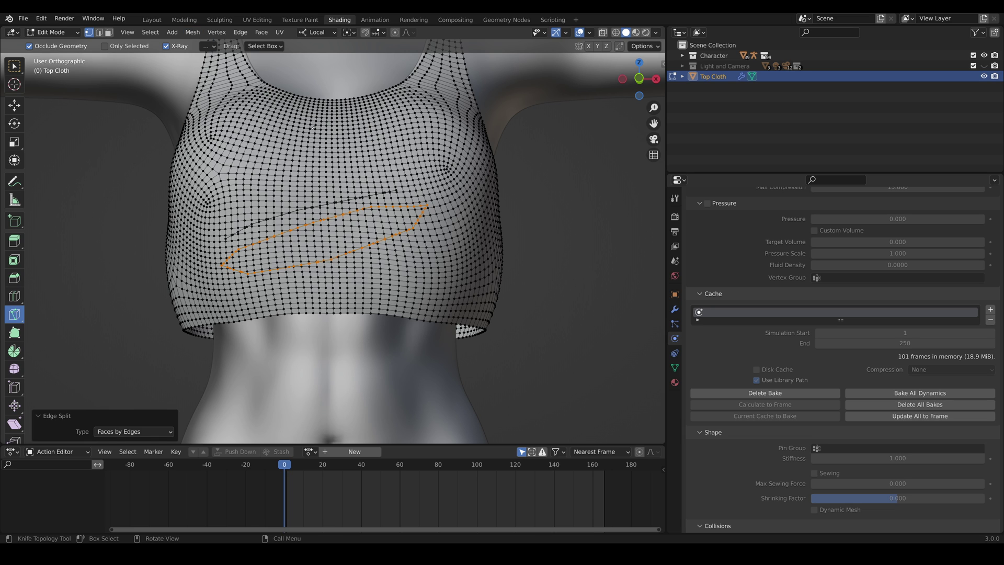
pyautogui.keyDown('shift'); pyautogui.moveTo(433, 288); pyautogui.dragTo(422, 227, button='middle'); pyautogui.keyUp('shift')
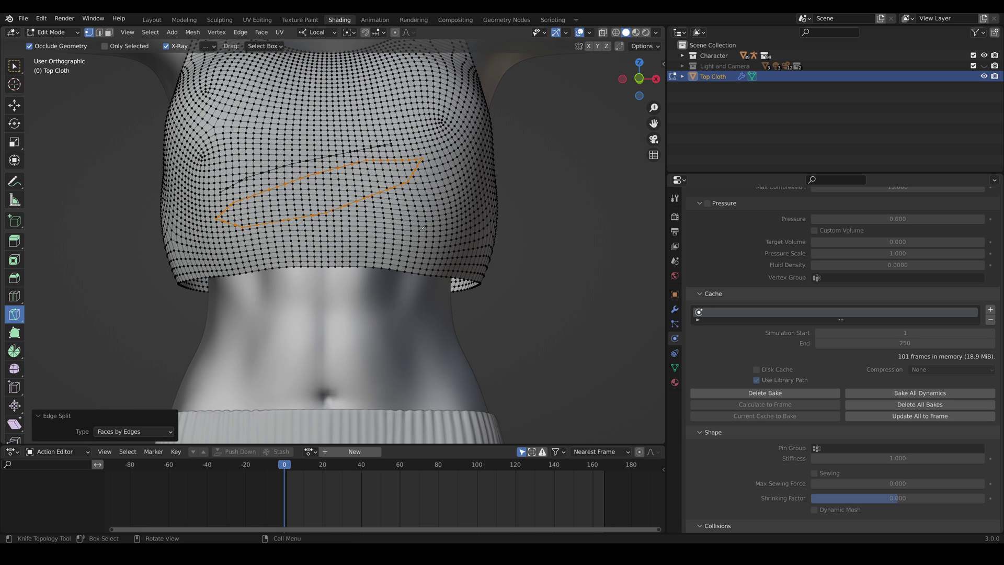
# Step: Deselect all and knife a short slanted cut across the top's lower front
pyautogui.hotkey('alt', 'a')
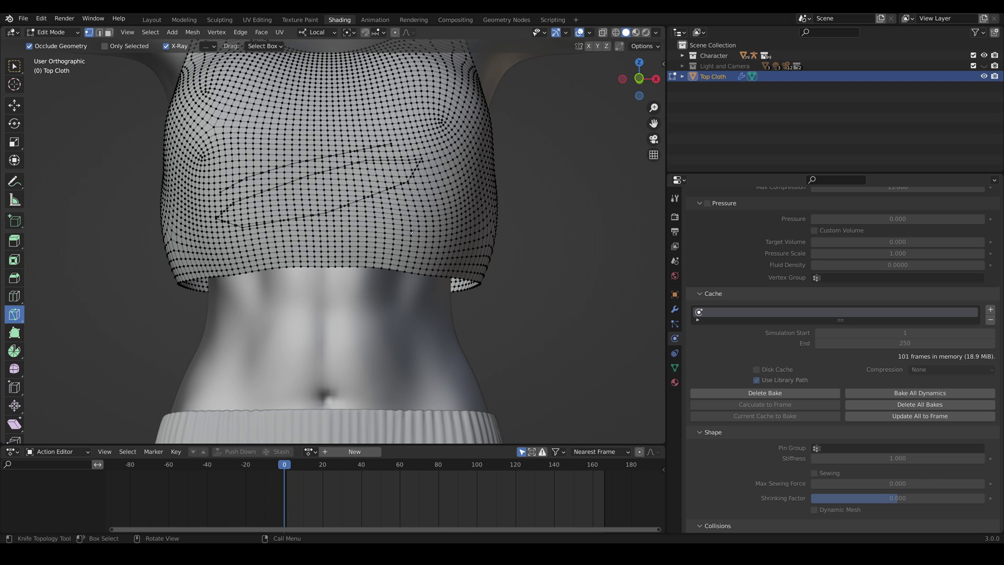
pyautogui.click(419, 228)
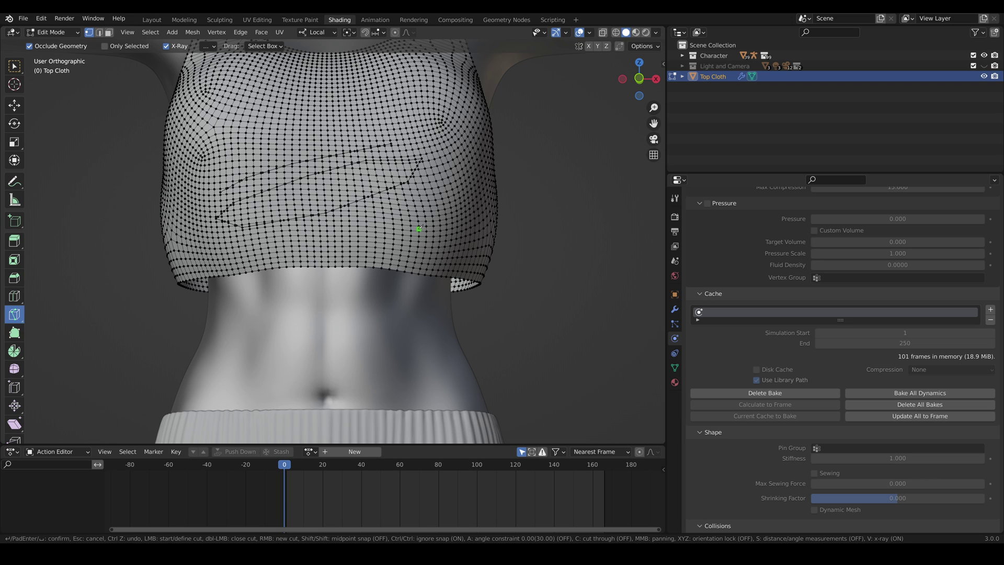
pyautogui.click(367, 243)
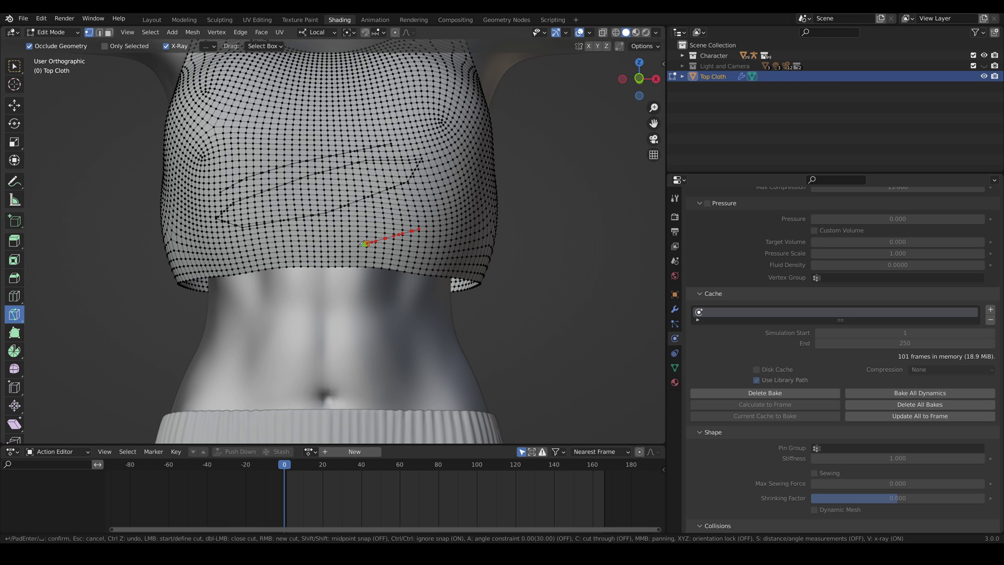
pyautogui.click(314, 254)
pyautogui.click(288, 266)
pyautogui.press('Return')
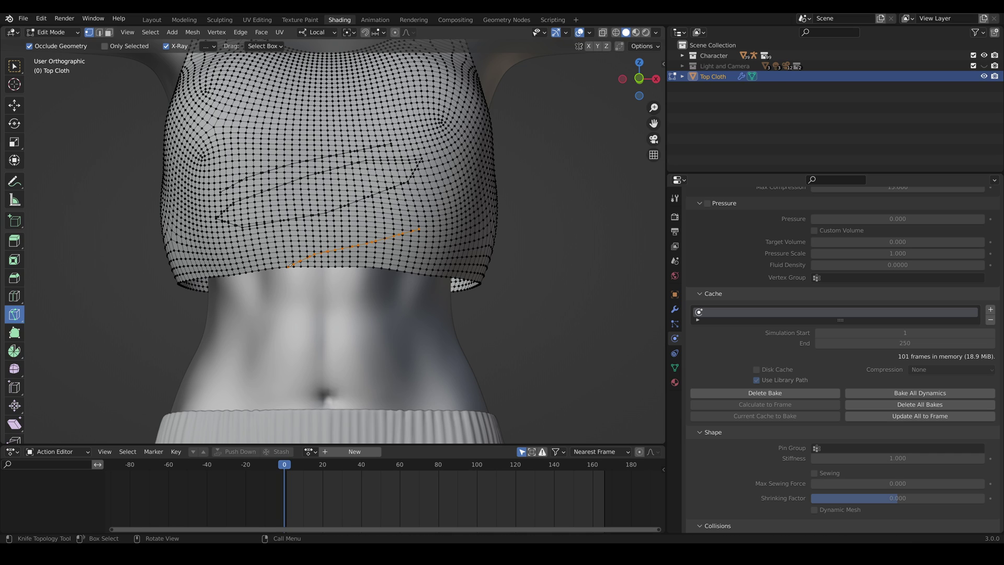
# Step: Split the faces along the lower cut with Faces by Edges, returning to Select Box
pyautogui.click(192, 32)
pyautogui.moveTo(219, 116)
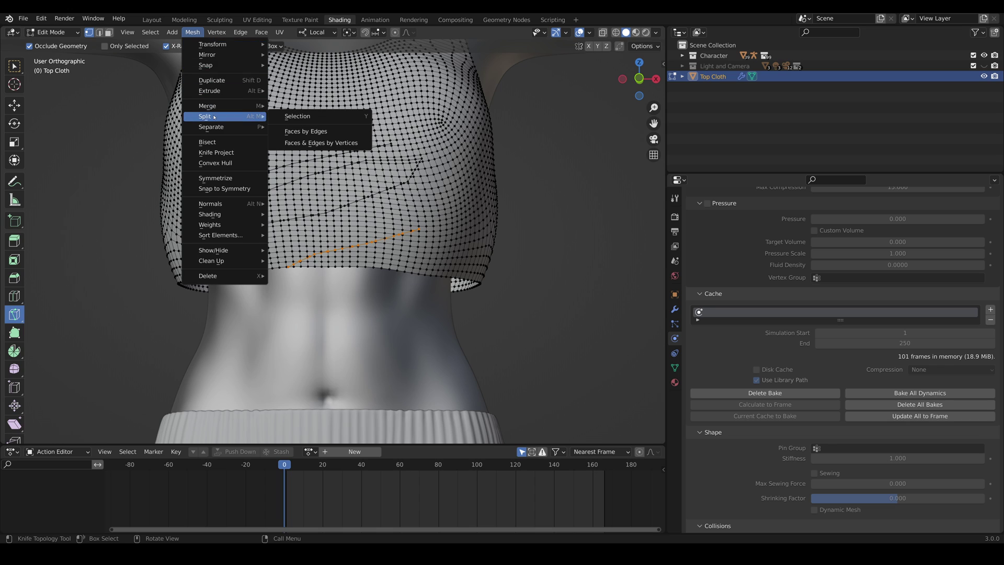
pyautogui.click(307, 131)
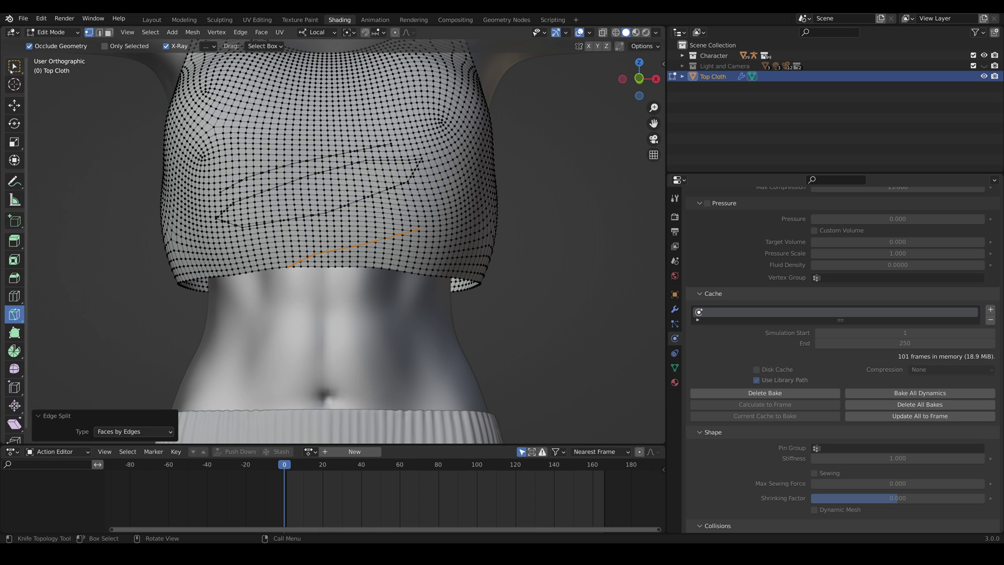
pyautogui.click(15, 65)
# Step: Select the strip inside the second tear loop with Ctrl+L and delete its faces
pyautogui.click(330, 170)
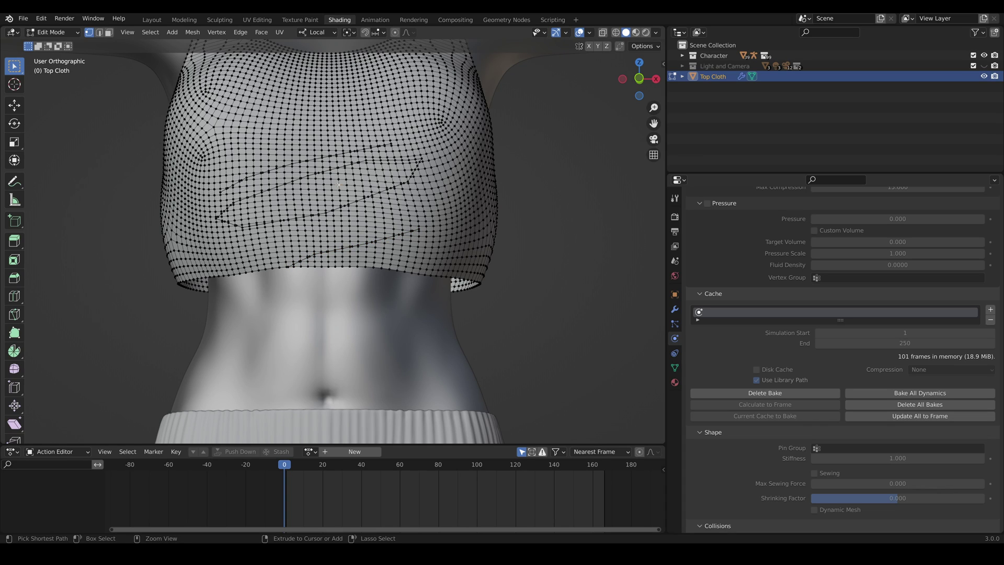
pyautogui.hotkey('ctrl', 'l')
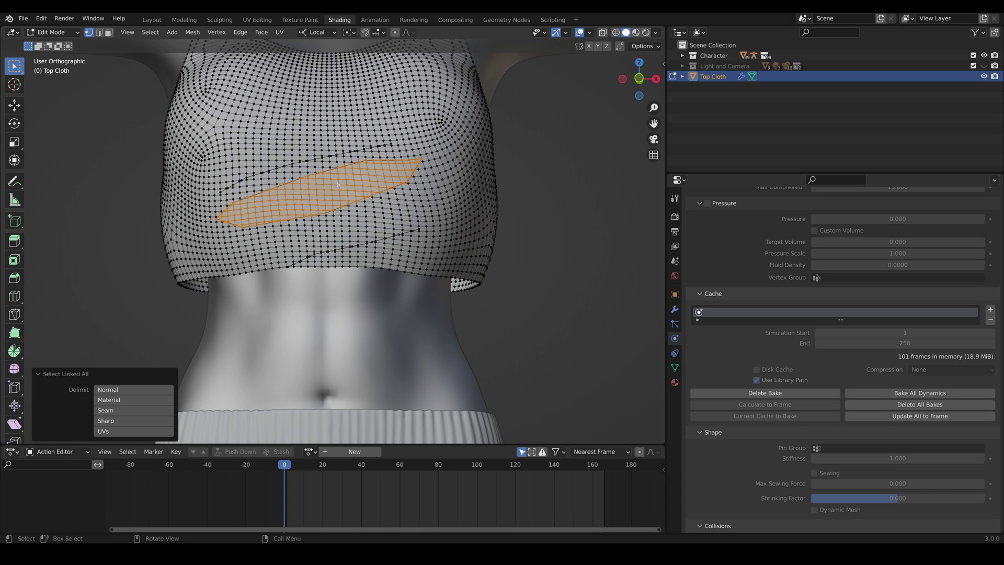
pyautogui.press('x')
pyautogui.click(337, 184)
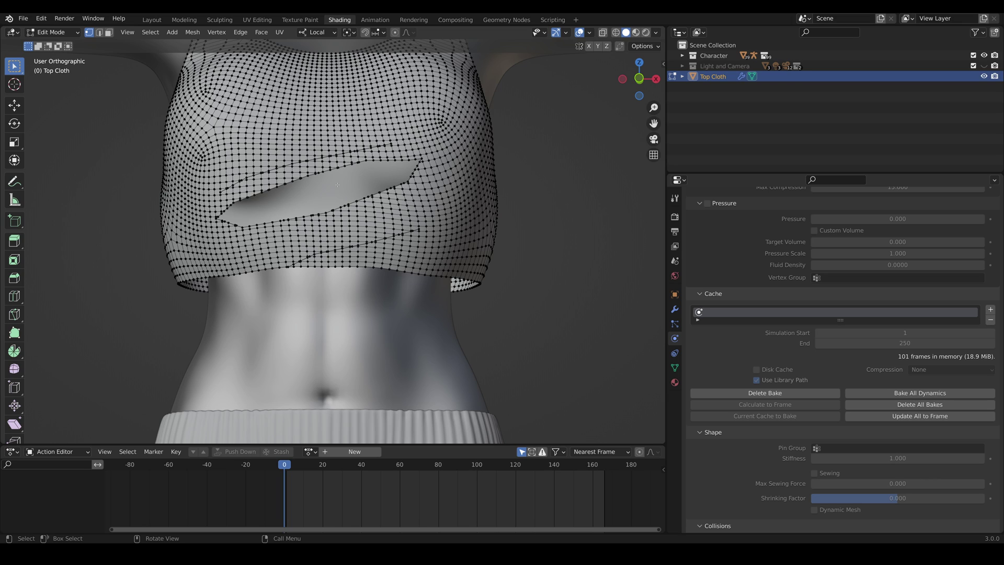
# Step: Return to Object Mode, zoom out, and briefly play the cloth simulation
pyautogui.press('Tab')
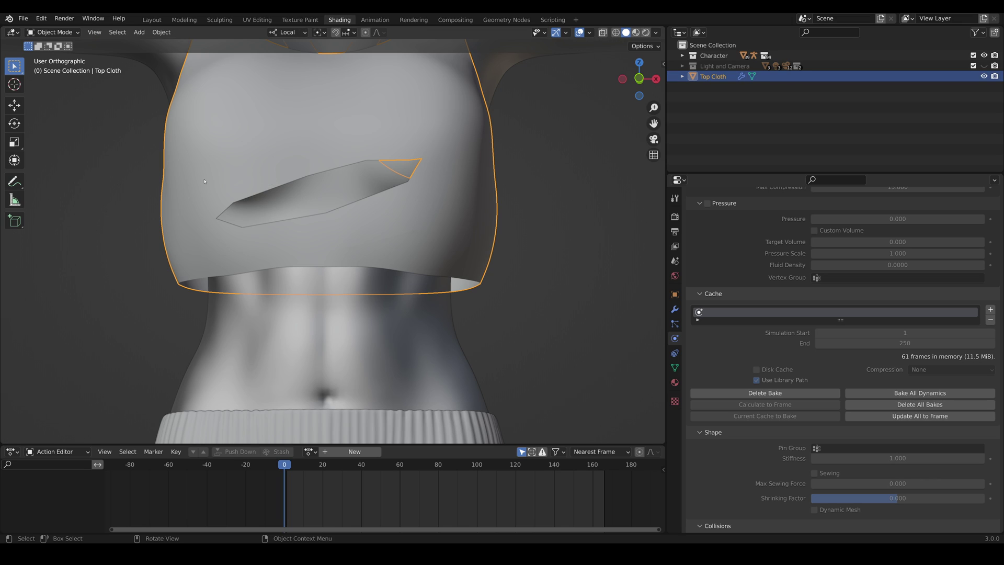
pyautogui.scroll(-4, 207, 215)
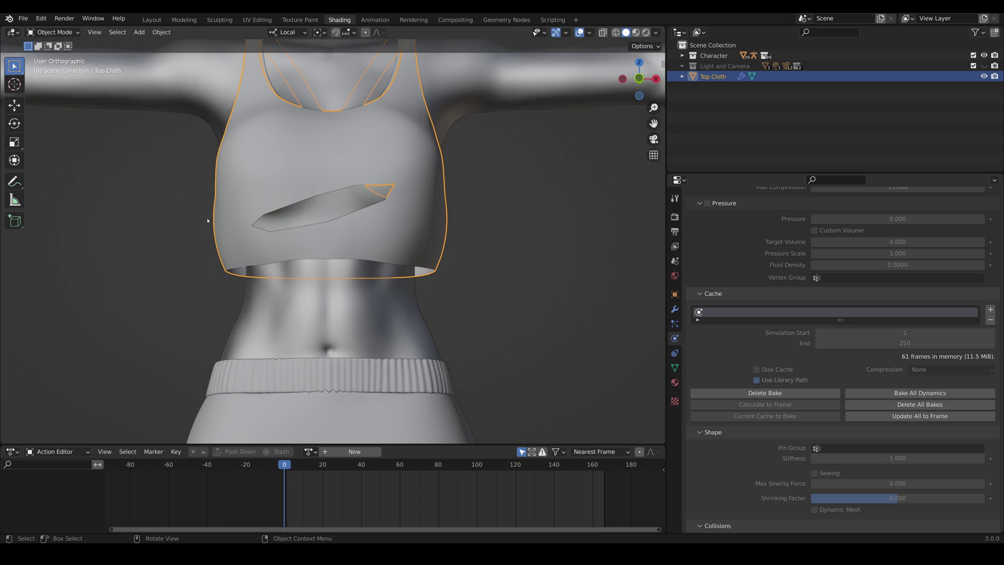
pyautogui.press('space')
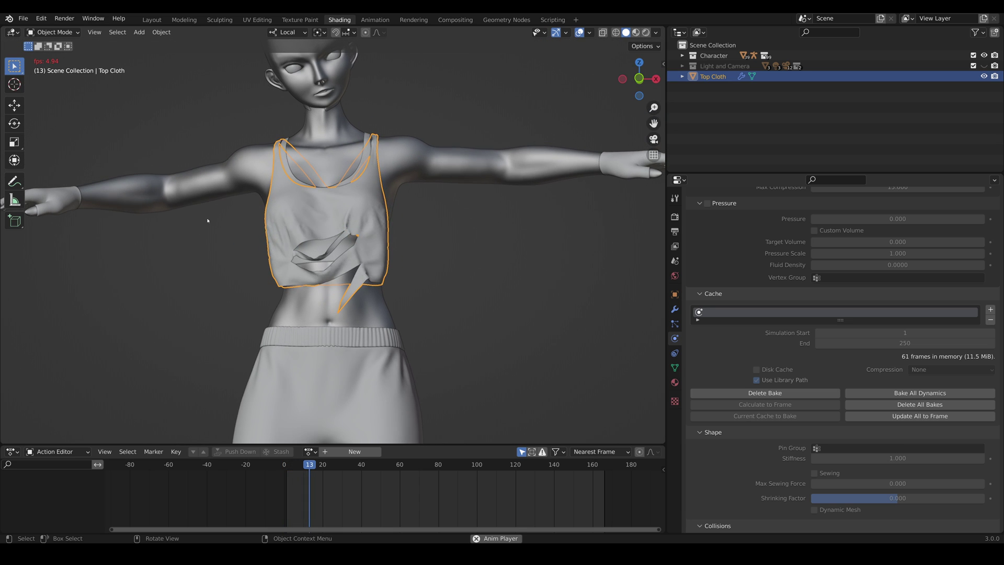
pyautogui.press('space')
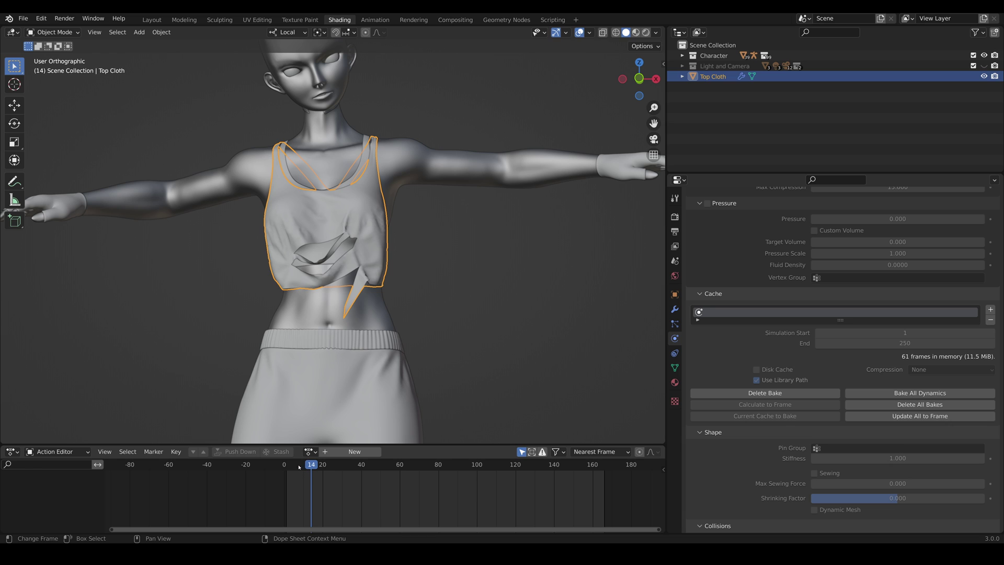
# Step: Replay the simulation from frame 7 to 52 and orbit to inspect the opened tears
pyautogui.click(299, 467)
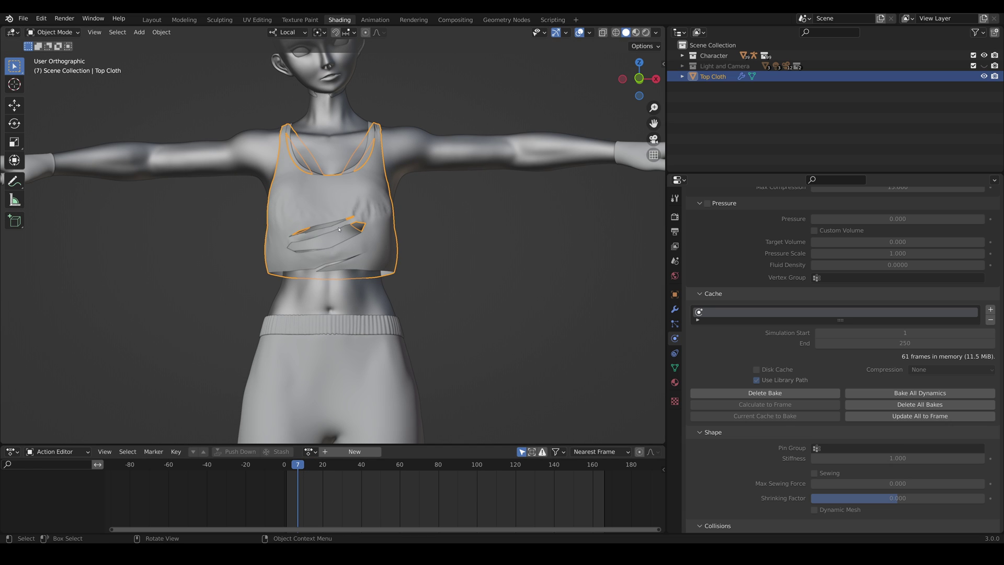
pyautogui.press('space')
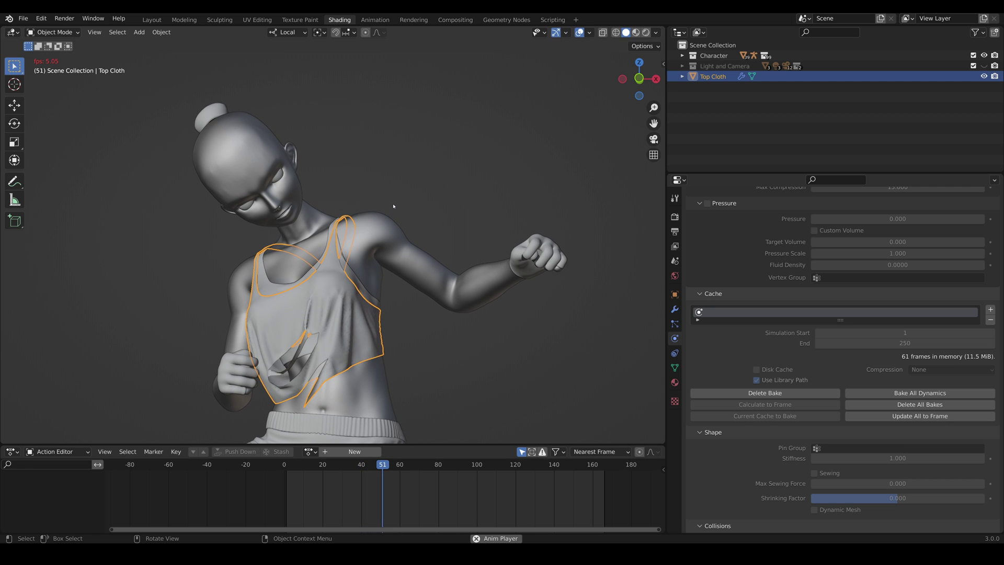
pyautogui.press('space')
pyautogui.moveTo(381, 271); pyautogui.dragTo(429, 267, button='middle')
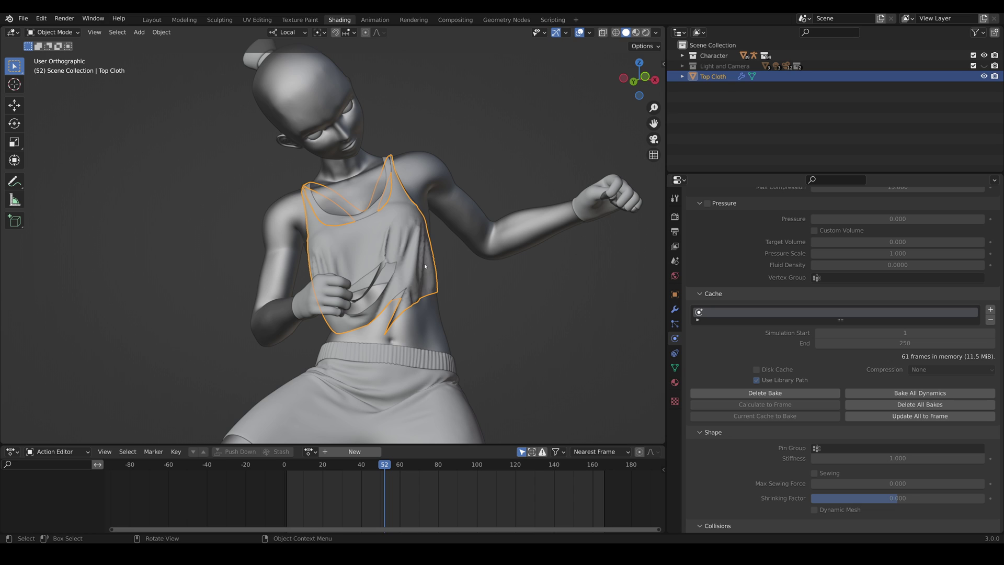
pyautogui.moveTo(413, 287); pyautogui.dragTo(399, 265, button='middle')
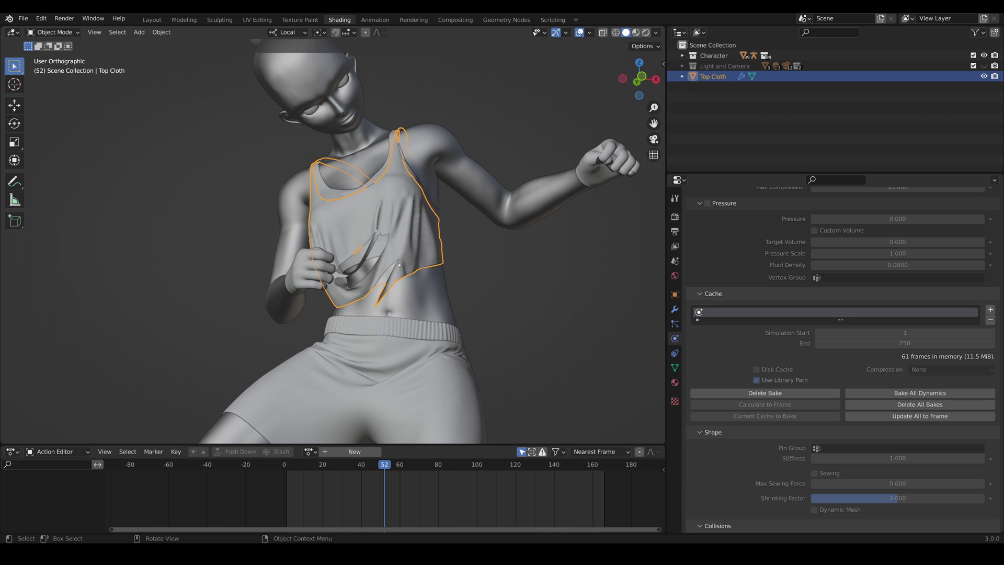